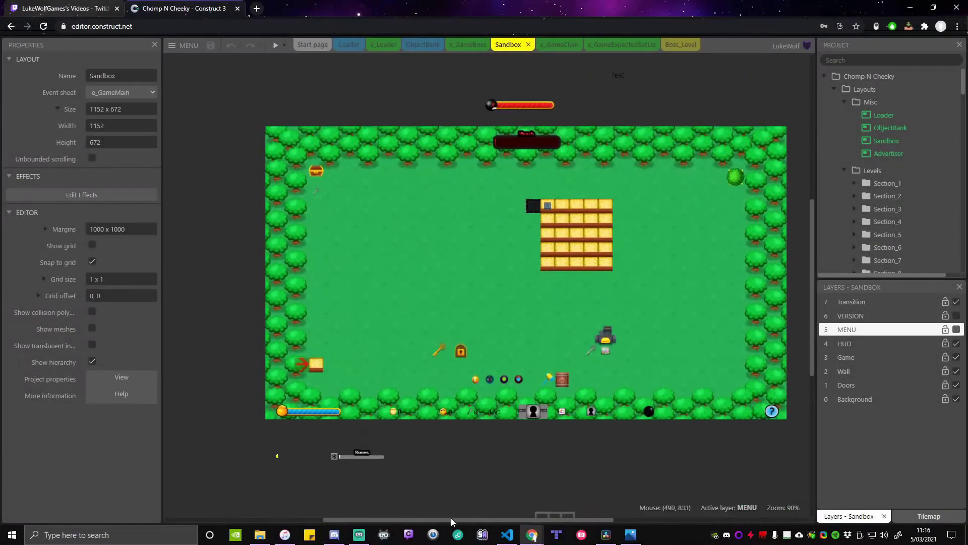
{"action": "left_click_drag", "start_coordinate": [424, 517], "coordinate": [443, 521]}
Select the grass background and start a new System condition in the e_GameBoss event sheet
{"action": "left_click", "coordinate": [611, 258]}
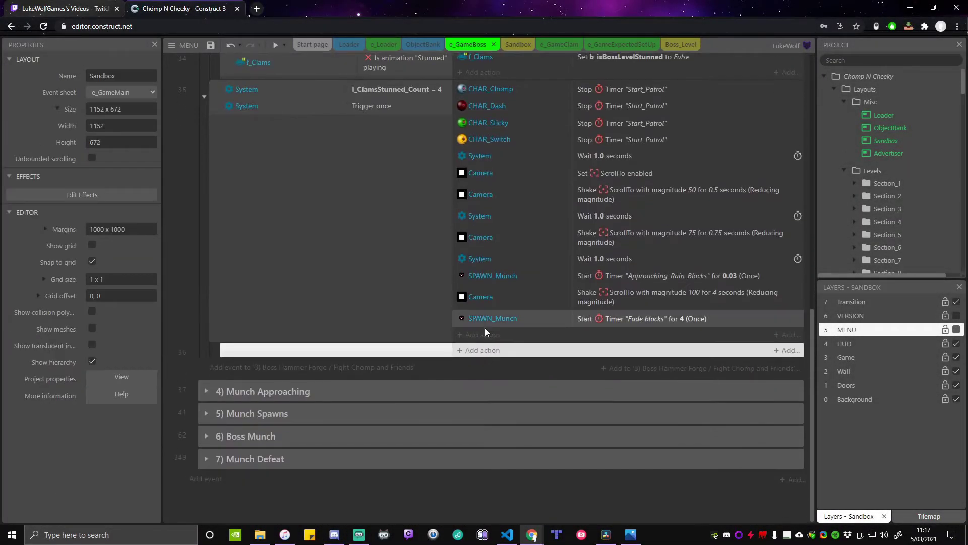
{"action": "left_click", "coordinate": [485, 328]}
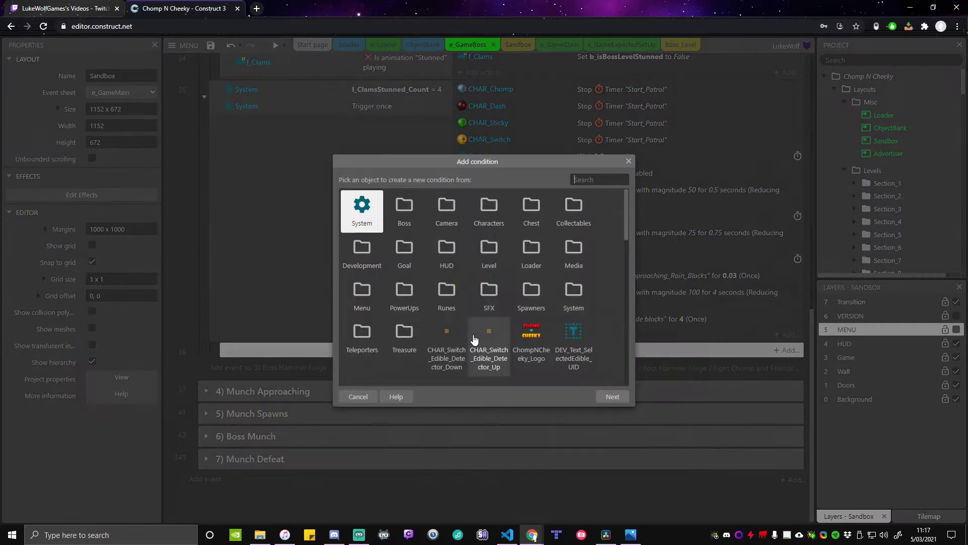
{"action": "type", "text": "system"}
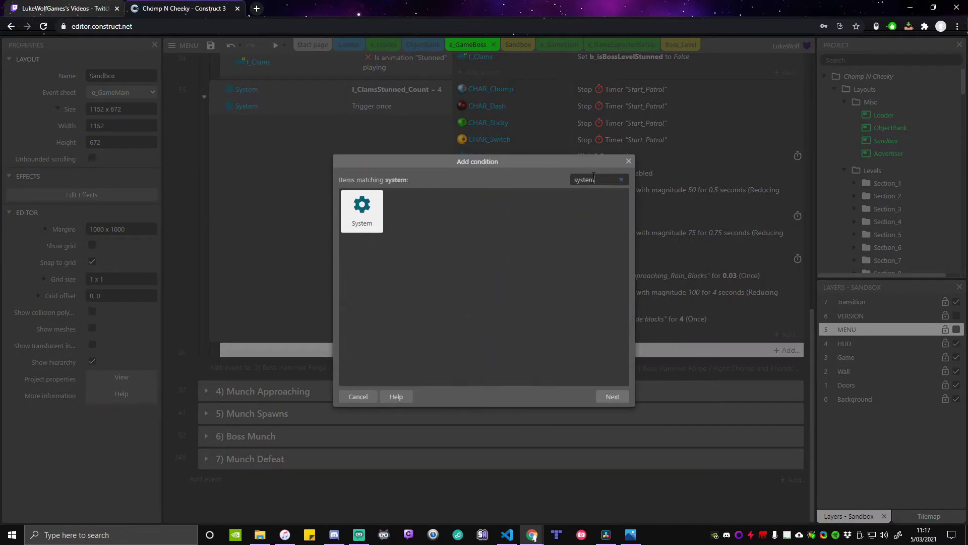
{"action": "key", "text": "Return"}
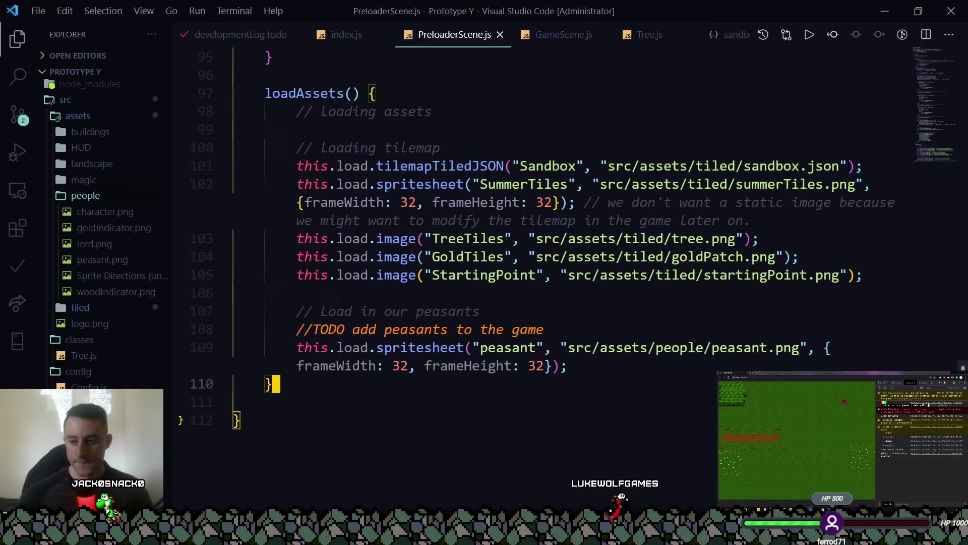
In loadAssets(), add an indented new line under the loading comment for the Player spritesheet
{"action": "key", "text": "Down"}
{"action": "key", "text": "Down"}
{"action": "key", "text": "Down"}
{"action": "key", "text": "Up"}
{"action": "key", "text": "Up"}
{"action": "key", "text": "Up"}
{"action": "scroll", "coordinate": [484, 227], "scroll_direction": "up", "scroll_amount": 1}
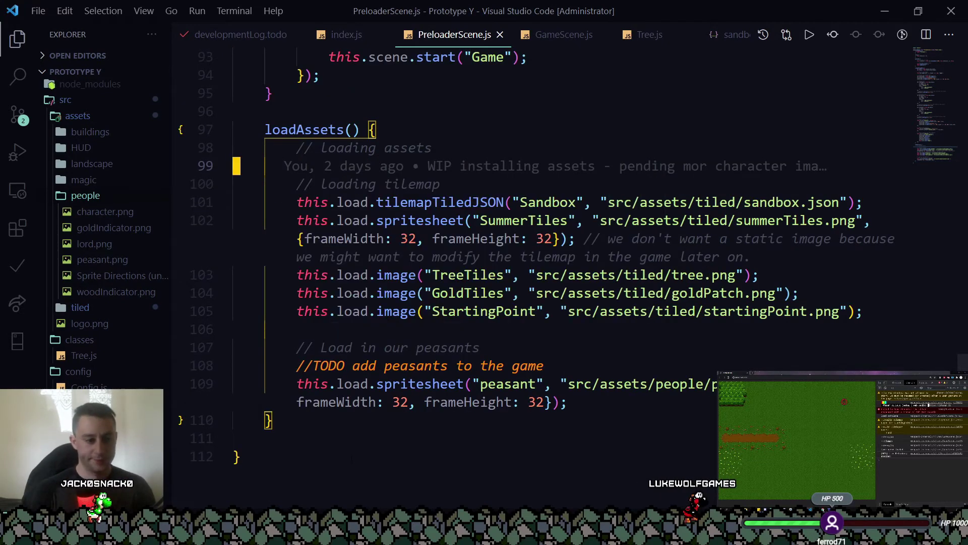
{"action": "key", "text": "Tab"}
{"action": "key", "text": "Up"}
{"action": "type", "text": "character"}
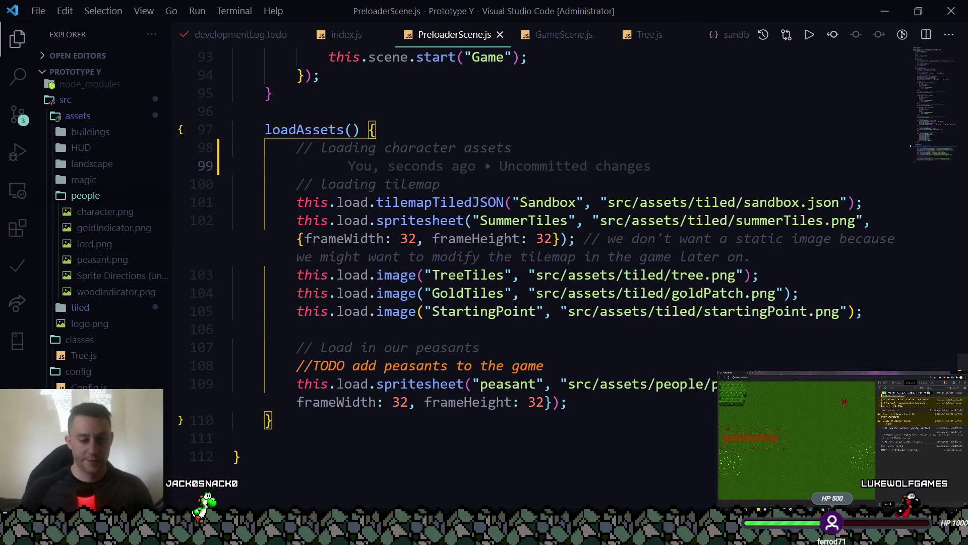
{"action": "key", "text": "Return"}
{"action": "type", "text": "this.load"}
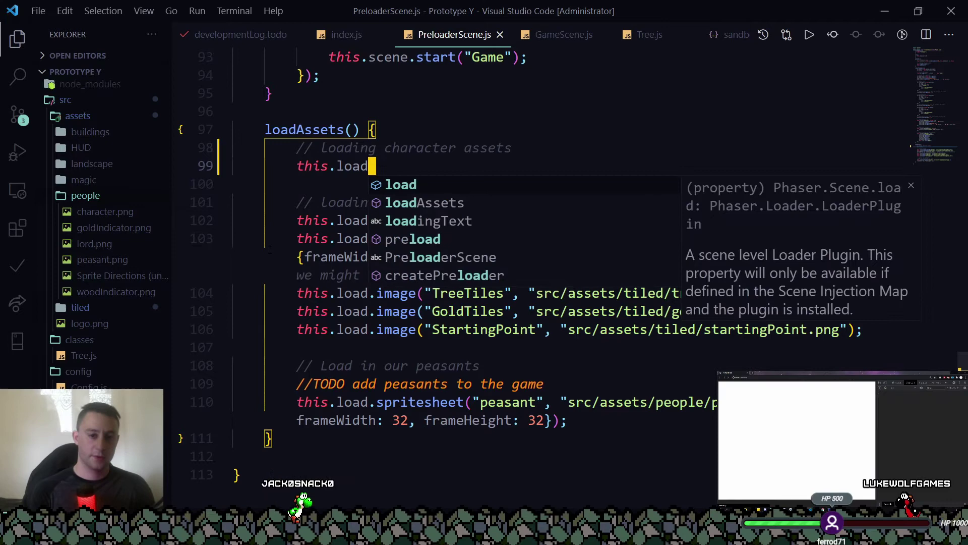
{"action": "type", "text": ".spritesheet(\""}
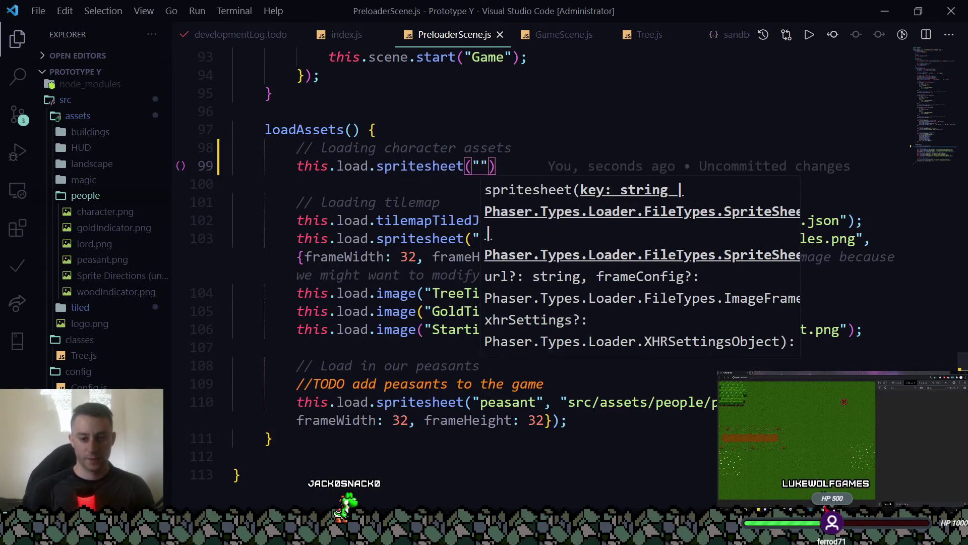
{"action": "type", "text": "Player\", "}
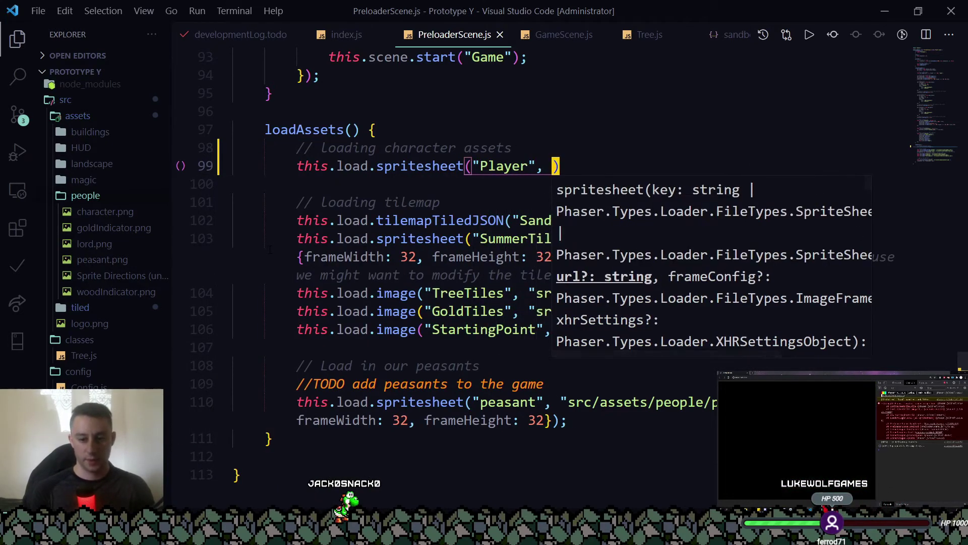
{"action": "type", "text": "\"src/"}
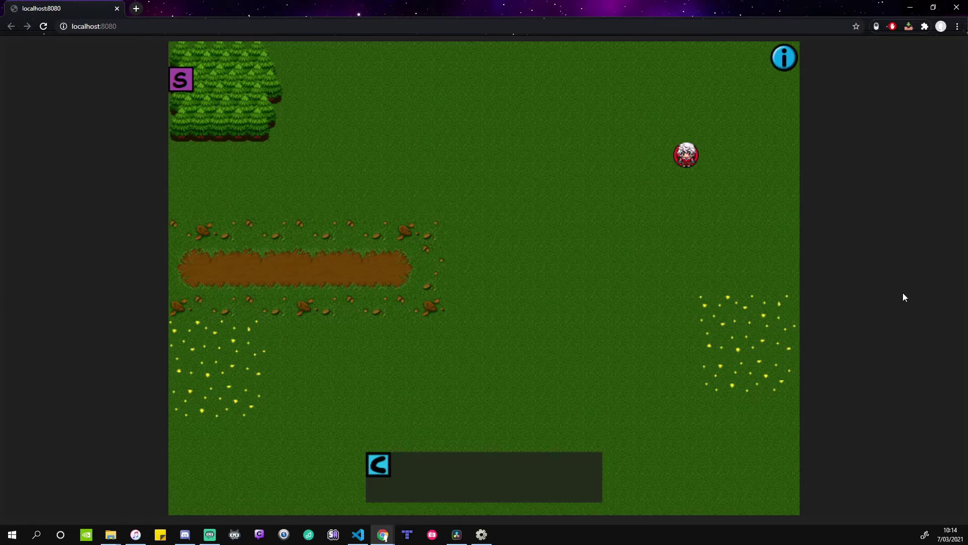
Walk the character down toward the yellow flowers, then up and back down
{"action": "key", "text": "Left"}
{"action": "key", "text": "Down"}
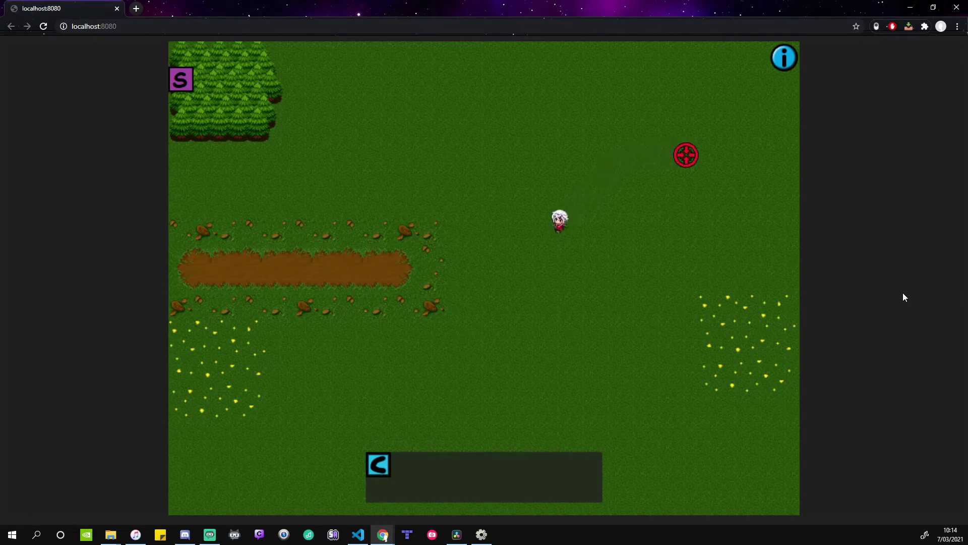
{"action": "key", "text": "Down"}
{"action": "key", "text": "Down"}
{"action": "key", "text": "Down"}
{"action": "key", "text": "Down"}
{"action": "key", "text": "Right"}
{"action": "key", "text": "Right"}
{"action": "key", "text": "Right"}
{"action": "key", "text": "Right"}
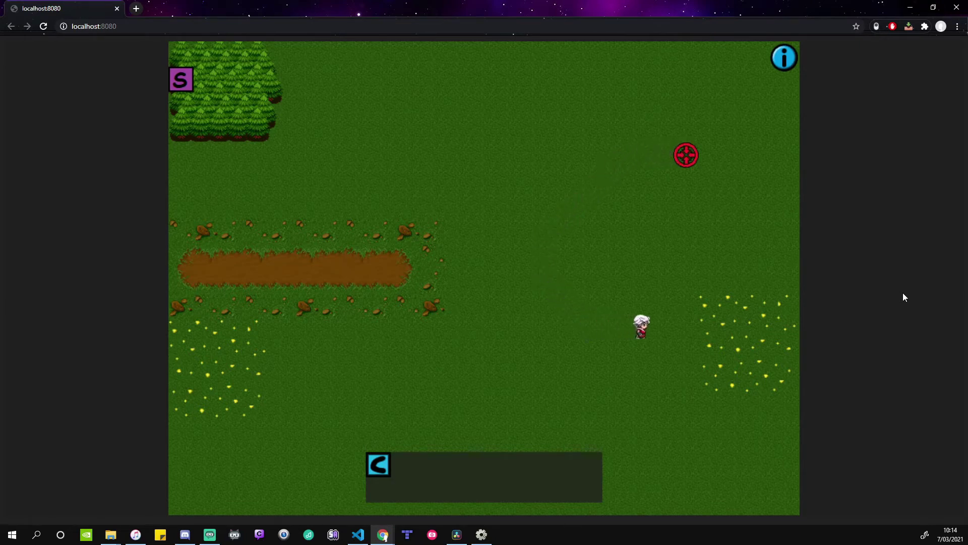
{"action": "key", "text": "Up"}
{"action": "key", "text": "Up"}
{"action": "key", "text": "Left"}
{"action": "key", "text": "Down"}
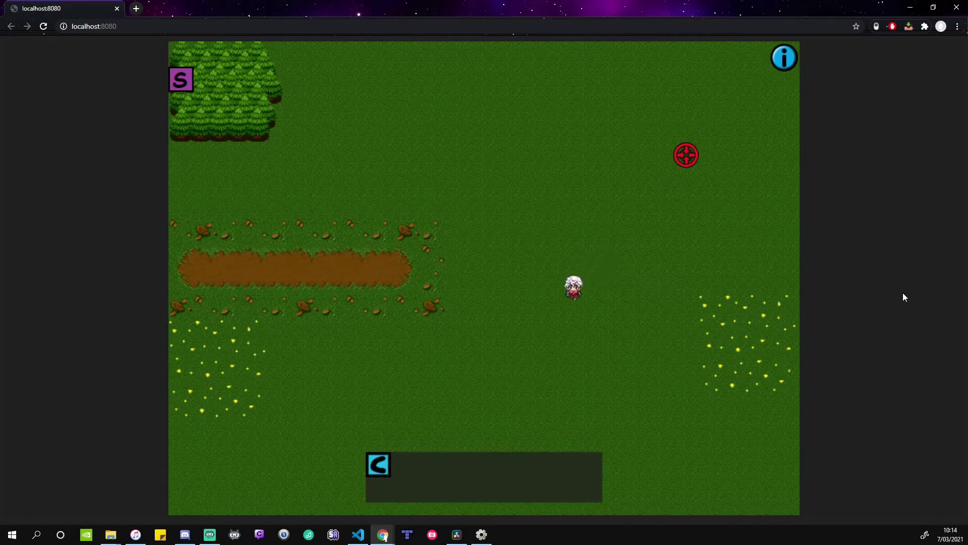
{"action": "key", "text": "Down"}
{"action": "key", "text": "Down"}
{"action": "key", "text": "Up"}
{"action": "key", "text": "Up"}
{"action": "key", "text": "Up"}
Walk the character left toward the map centre and open the spellbook panel
{"action": "key", "text": "Left"}
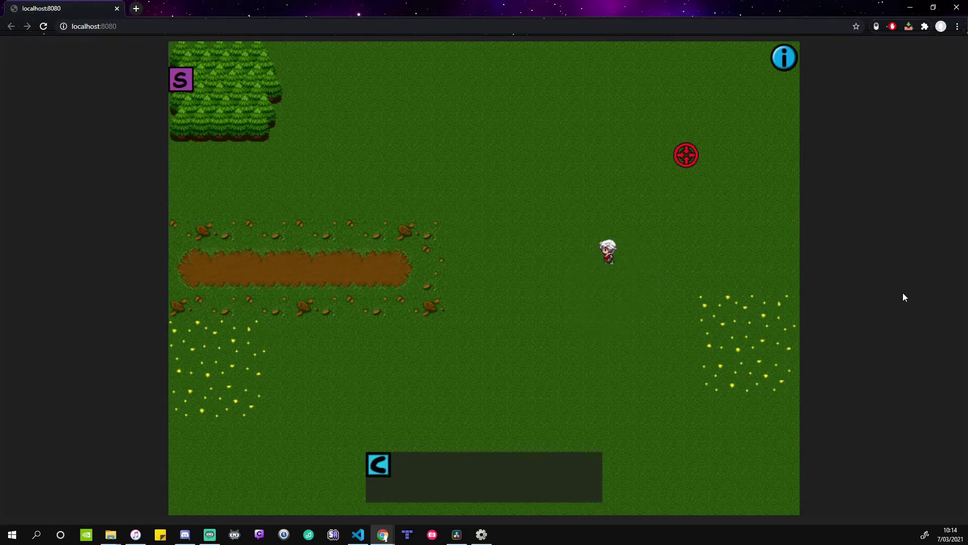
{"action": "key", "text": "Left"}
{"action": "key", "text": "Down"}
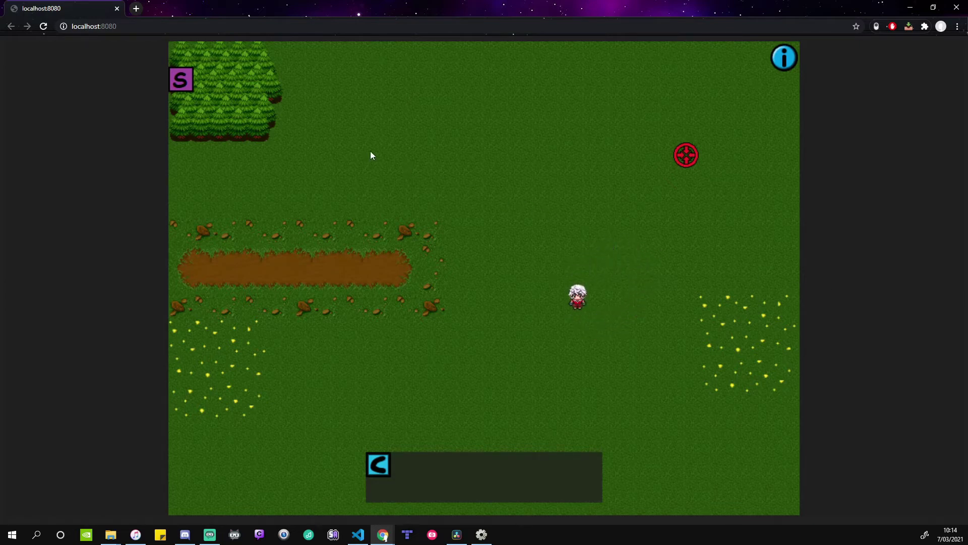
{"action": "left_click", "coordinate": [188, 79]}
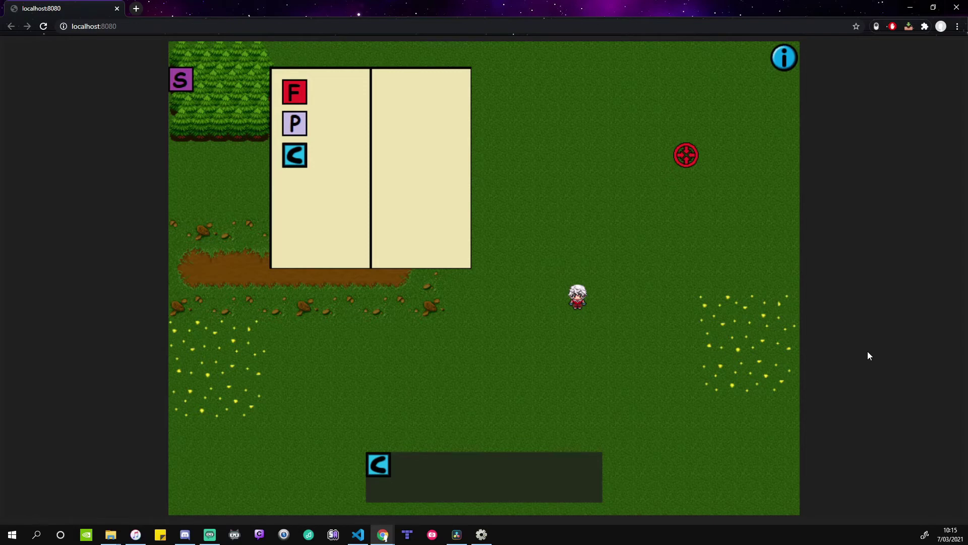
Walk the character down-left, then diagonally up and to the right
{"action": "key", "text": "Left"}
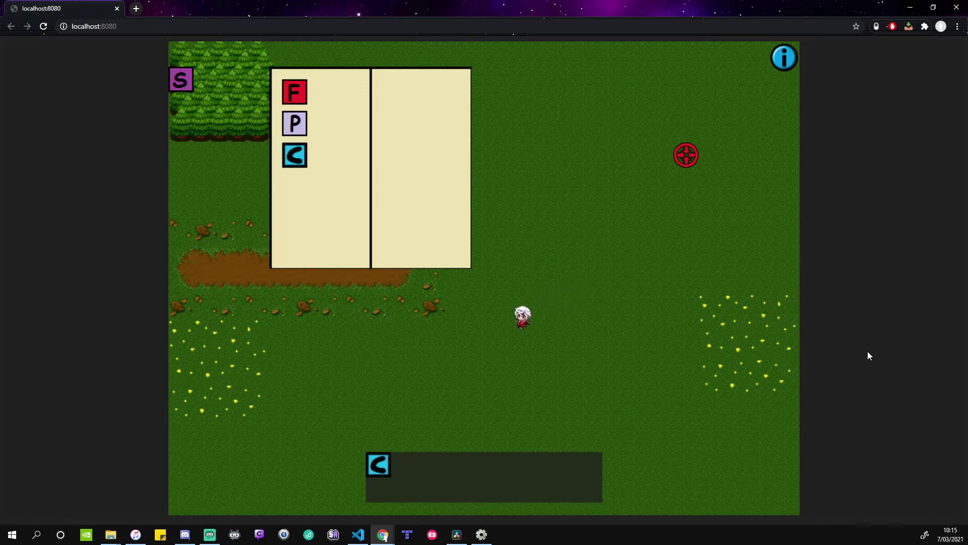
{"action": "key", "text": "Down"}
{"action": "key", "text": "Left"}
{"action": "key", "text": "Down"}
{"action": "key", "text": "Left"}
{"action": "key", "text": "Right"}
{"action": "key", "text": "Right"}
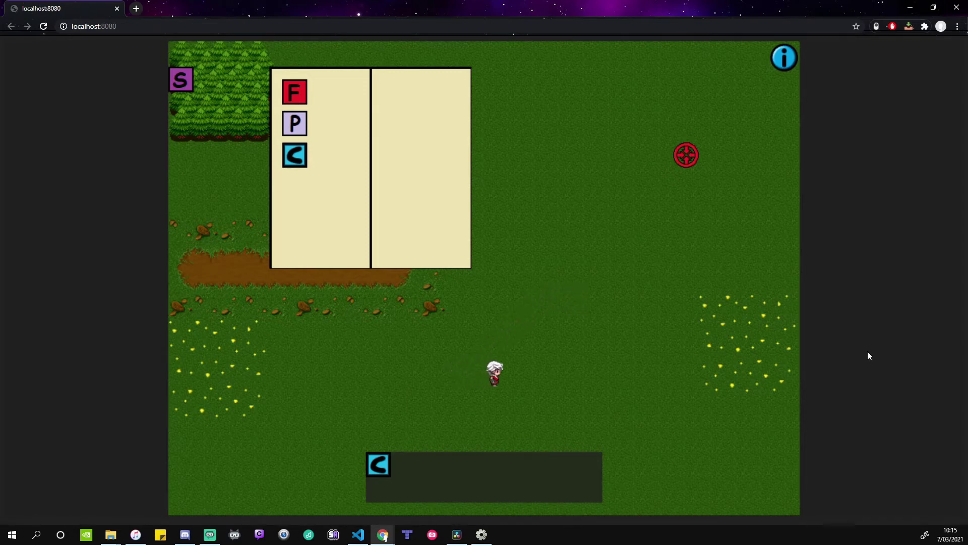
{"action": "key", "text": "Up"}
{"action": "key", "text": "Right"}
{"action": "key", "text": "Up"}
{"action": "key", "text": "Right"}
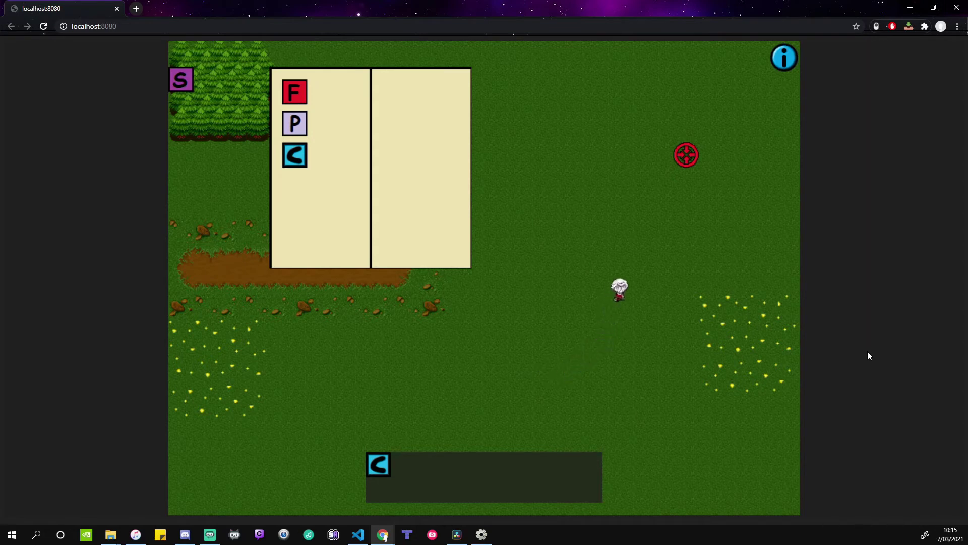
{"action": "key", "text": "Up"}
{"action": "key", "text": "Right"}
{"action": "key", "text": "Up"}
{"action": "key", "text": "Up"}
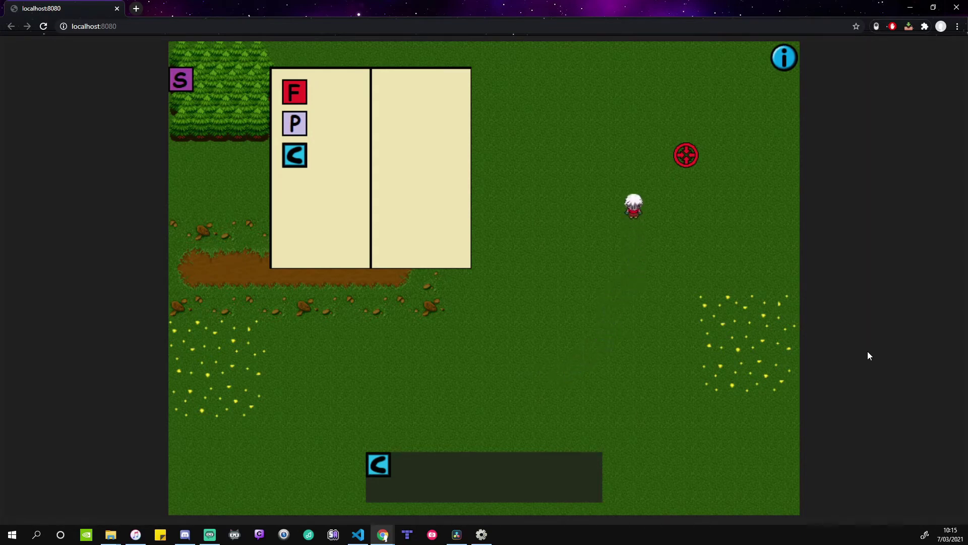
Walk the character up to the top edge and back down the field
{"action": "key", "text": "Up"}
{"action": "key", "text": "Up"}
{"action": "key", "text": "Up"}
{"action": "key", "text": "Up"}
{"action": "key", "text": "Up"}
{"action": "key", "text": "Left"}
{"action": "key", "text": "Up"}
{"action": "key", "text": "Left"}
{"action": "key", "text": "Left"}
{"action": "key", "text": "Left"}
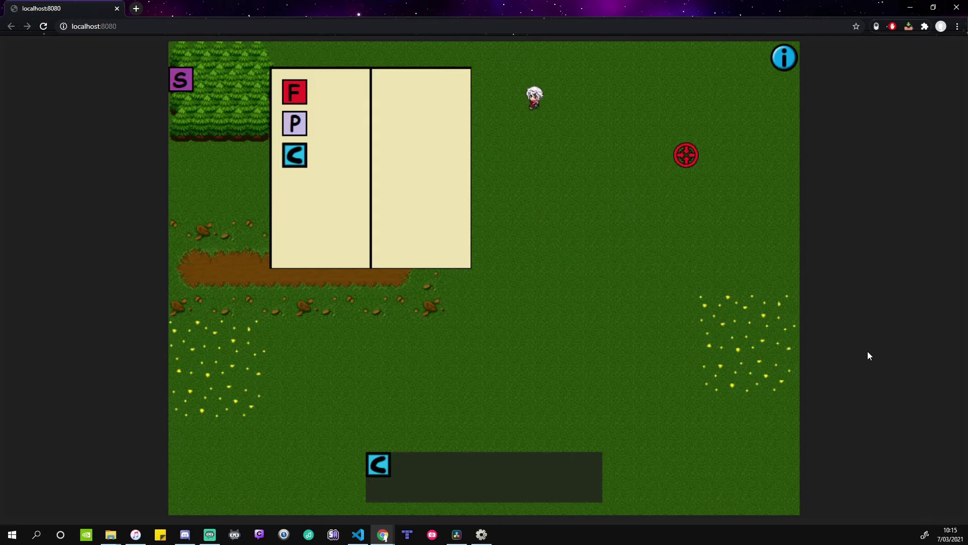
{"action": "key", "text": "Down"}
{"action": "key", "text": "Left"}
{"action": "key", "text": "Down"}
{"action": "key", "text": "Down"}
{"action": "key", "text": "Down"}
{"action": "key", "text": "Down"}
{"action": "key", "text": "Right"}
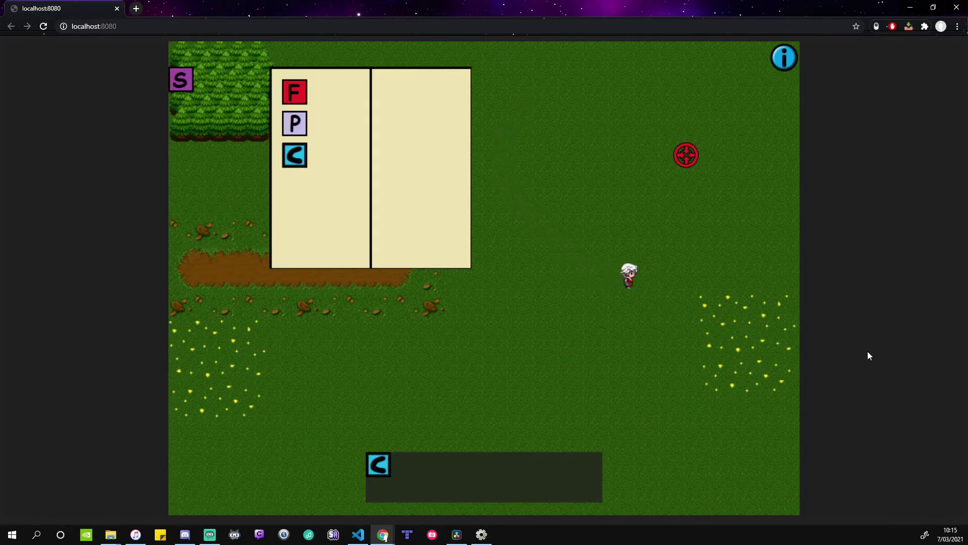
{"action": "key", "text": "Down"}
{"action": "key", "text": "Down"}
{"action": "key", "text": "Down"}
{"action": "key", "text": "Down"}
{"action": "key", "text": "Left"}
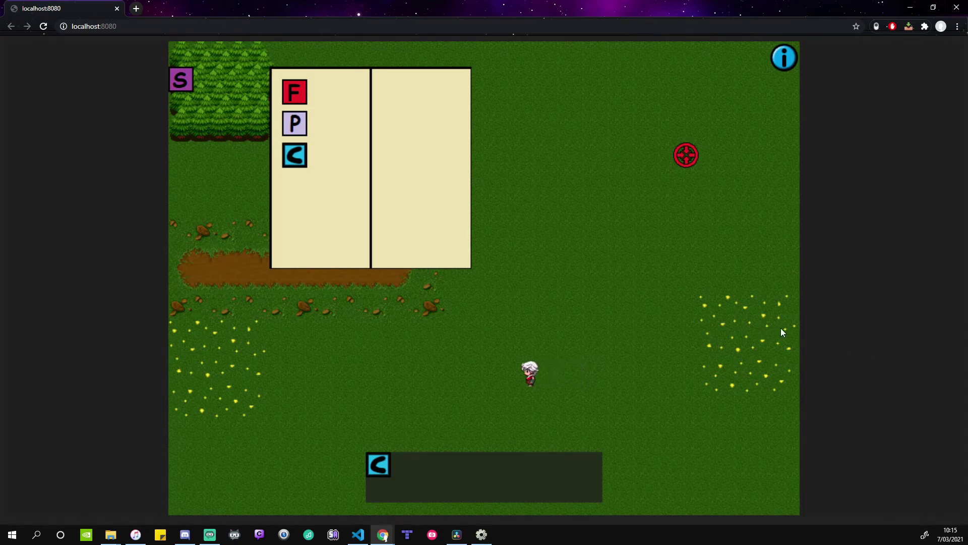
Walk the character up-right past the red target, then diagonally down-left
{"action": "key", "text": "Up"}
{"action": "key", "text": "Up"}
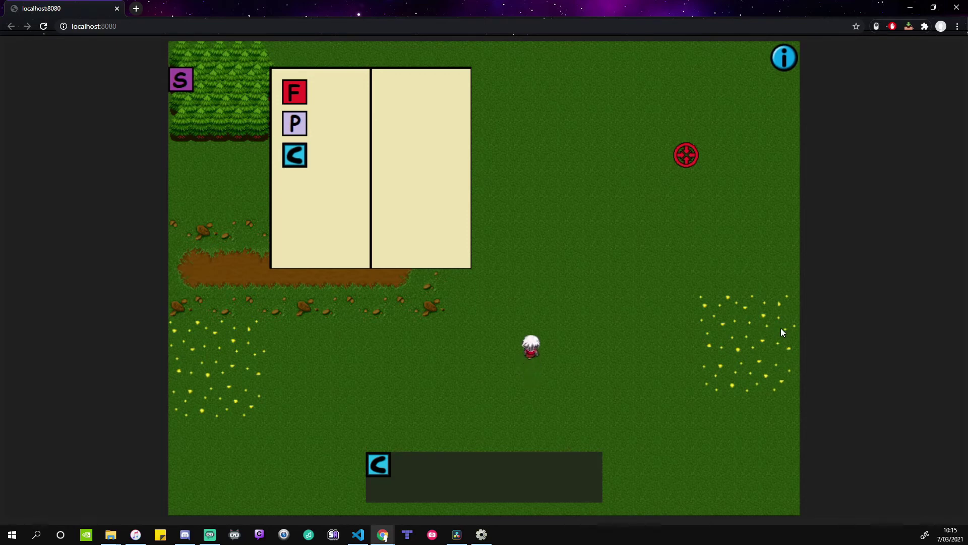
{"action": "key", "text": "Up"}
{"action": "key", "text": "Up"}
{"action": "key", "text": "Right"}
{"action": "key", "text": "Up"}
{"action": "key", "text": "Right"}
{"action": "key", "text": "Up"}
{"action": "key", "text": "Right"}
{"action": "key", "text": "Up"}
{"action": "key", "text": "Right"}
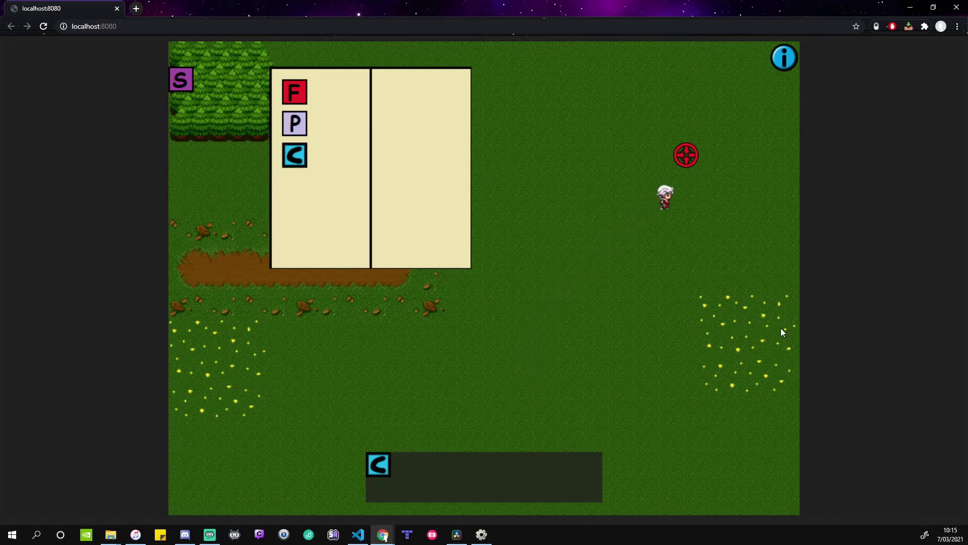
{"action": "key", "text": "Right"}
{"action": "key", "text": "Right"}
{"action": "key", "text": "Down"}
{"action": "key", "text": "Right"}
{"action": "key", "text": "Down"}
{"action": "key", "text": "Left"}
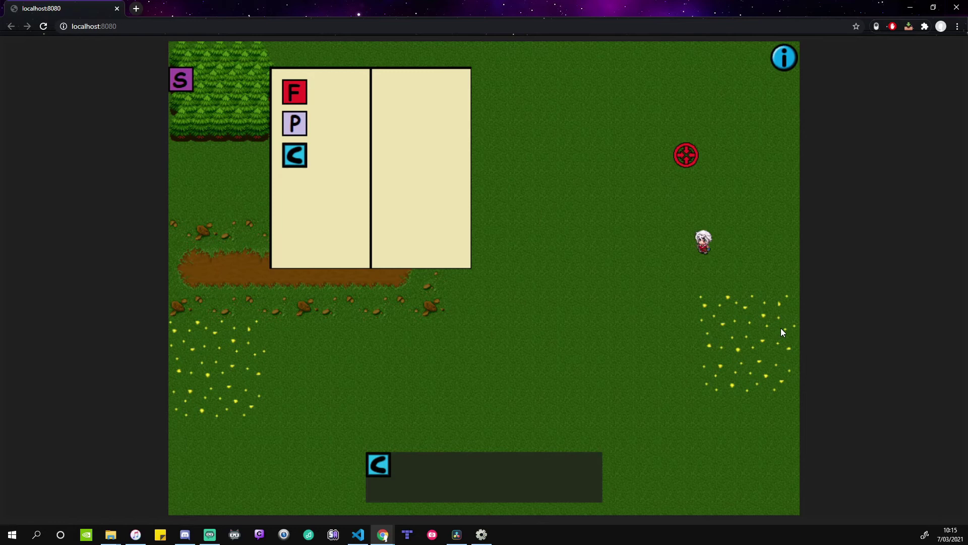
{"action": "key", "text": "Down"}
{"action": "key", "text": "Left"}
{"action": "key", "text": "Down"}
{"action": "key", "text": "Left"}
{"action": "key", "text": "Down"}
{"action": "key", "text": "Left"}
{"action": "key", "text": "Down"}
{"action": "key", "text": "Left"}
{"action": "key", "text": "Down"}
{"action": "key", "text": "Left"}
{"action": "key", "text": "Down"}
{"action": "key", "text": "Left"}
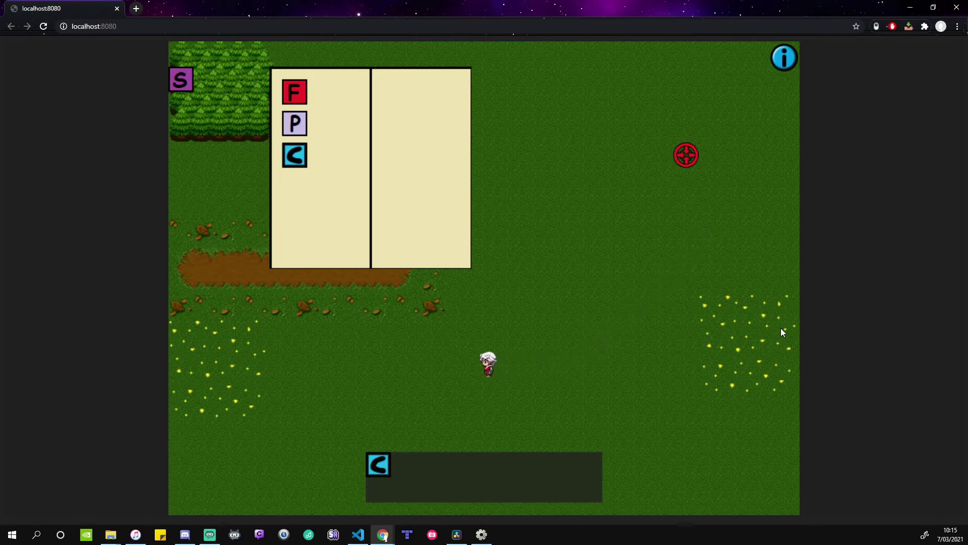
Walk the character up-right once more, then down-left to the lower-left flowers
{"action": "key", "text": "Up"}
{"action": "key", "text": "Up"}
{"action": "key", "text": "Right"}
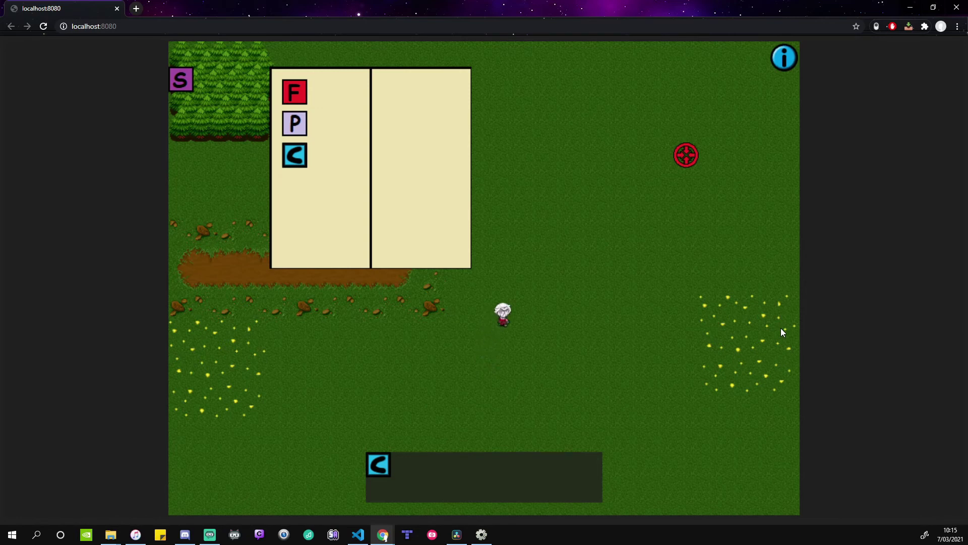
{"action": "key", "text": "Up"}
{"action": "key", "text": "Right"}
{"action": "key", "text": "Right"}
{"action": "key", "text": "Right"}
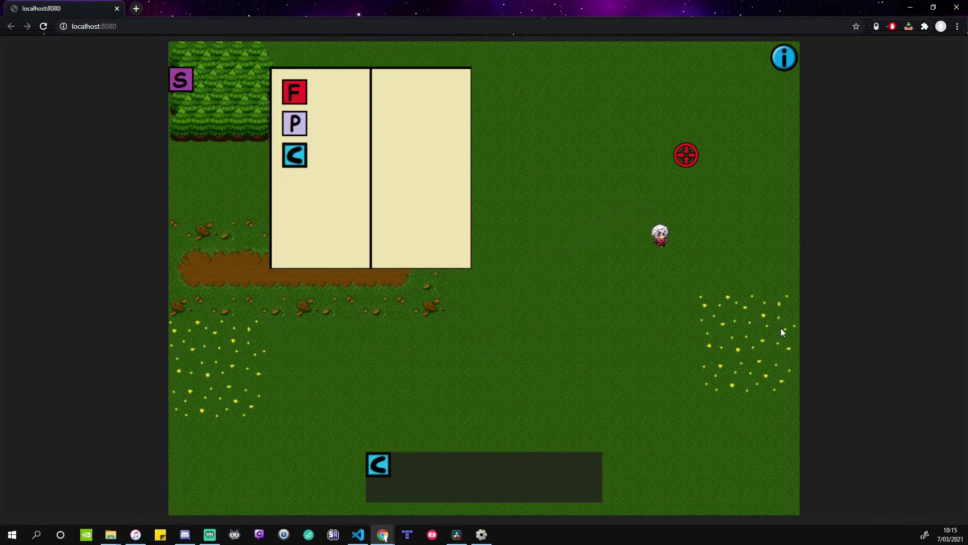
{"action": "key", "text": "Down"}
{"action": "key", "text": "Right"}
{"action": "key", "text": "Down"}
{"action": "key", "text": "Down"}
{"action": "key", "text": "Left"}
{"action": "key", "text": "Down"}
{"action": "key", "text": "Left"}
{"action": "key", "text": "Down"}
{"action": "key", "text": "Left"}
{"action": "key", "text": "Down"}
{"action": "key", "text": "Left"}
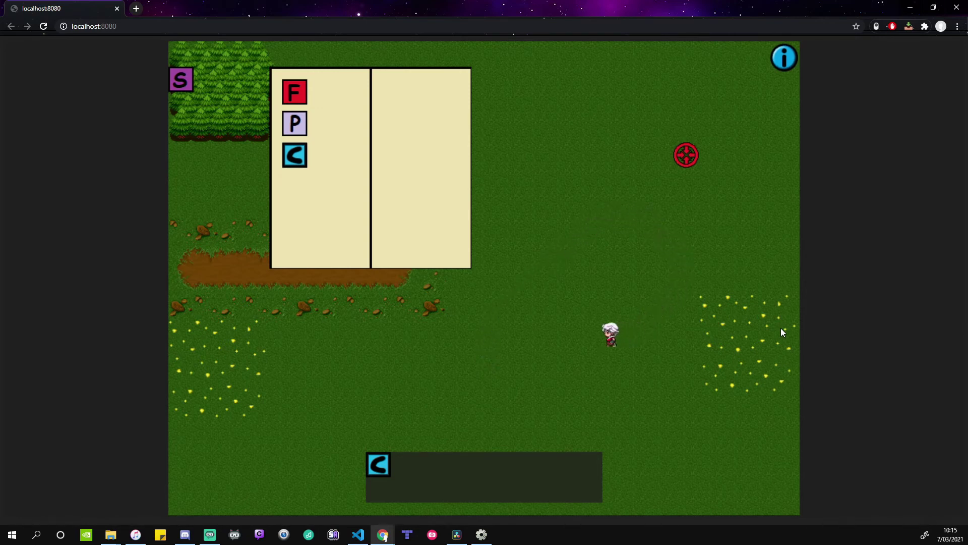
{"action": "key", "text": "Down"}
{"action": "key", "text": "Left"}
{"action": "key", "text": "Down"}
{"action": "key", "text": "Left"}
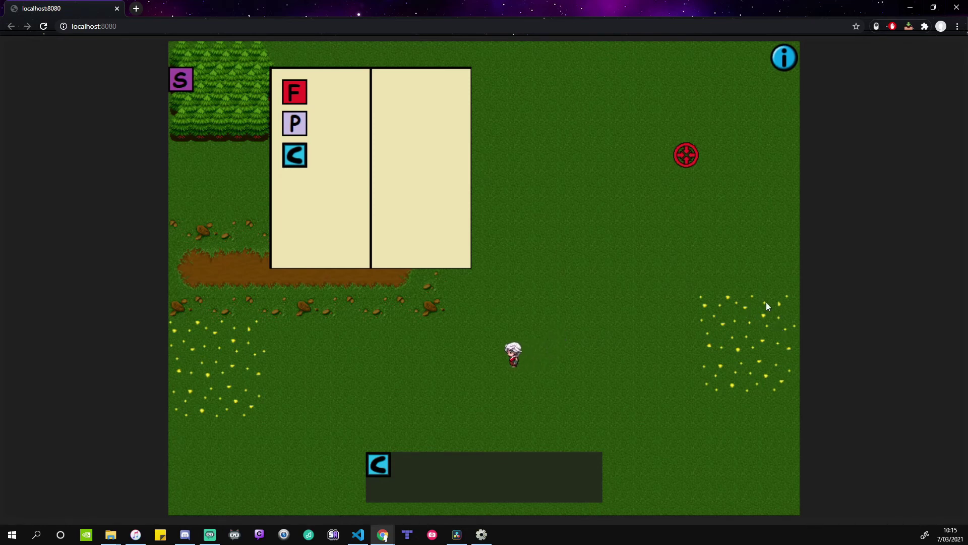
{"action": "key", "text": "Left"}
{"action": "key", "text": "Left"}
{"action": "key", "text": "Left"}
{"action": "key", "text": "Left"}
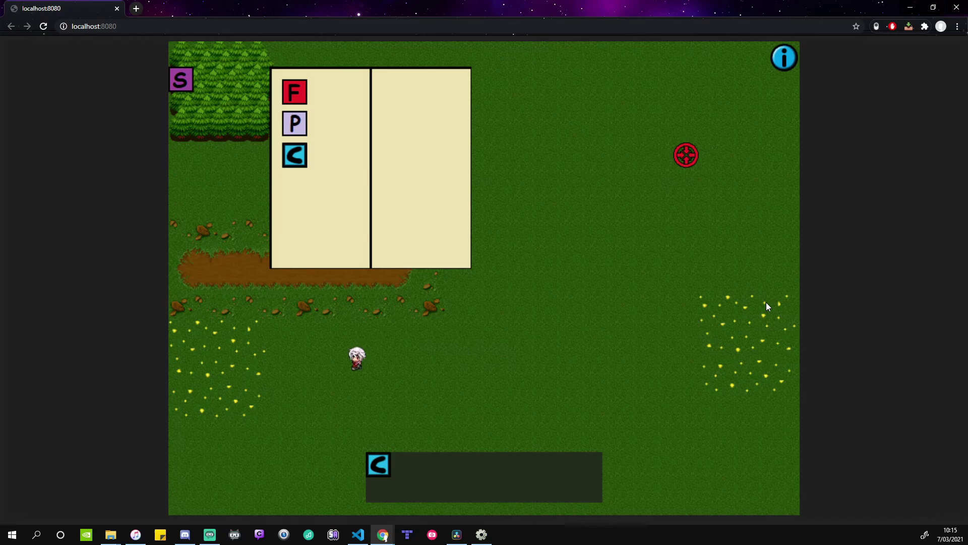
{"action": "key", "text": "Down"}
{"action": "key", "text": "Left"}
{"action": "key", "text": "Down"}
{"action": "key", "text": "Left"}
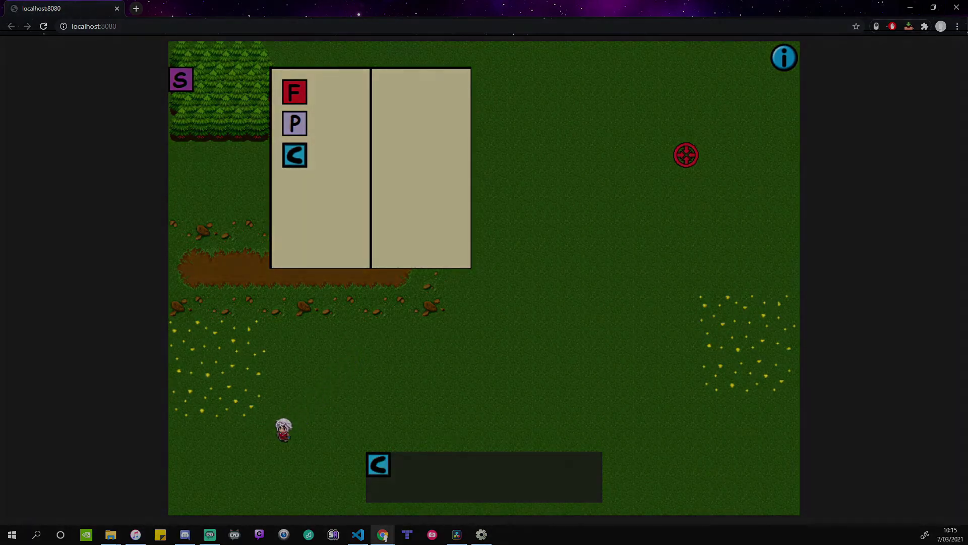